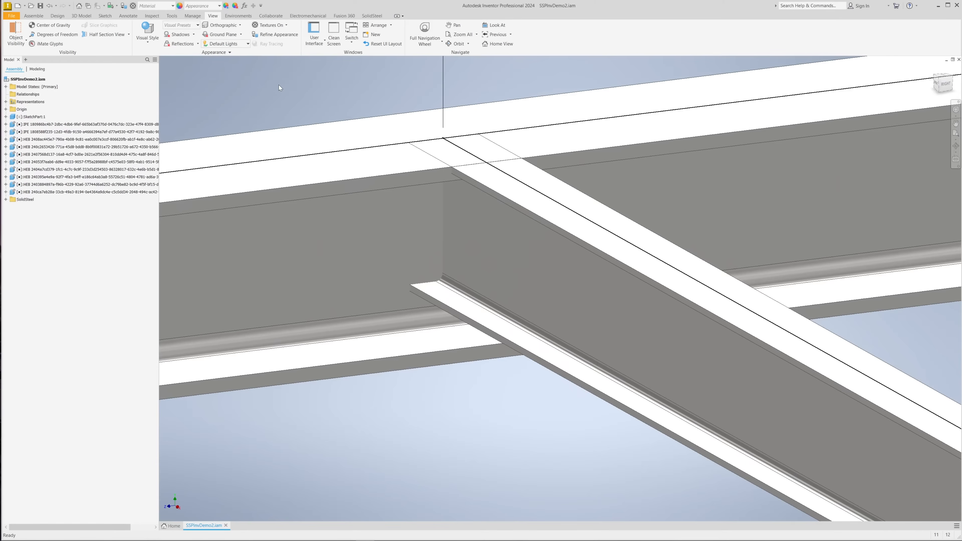
- Start an endplate on the IPE 180 crossbeam's end against the main beam using the saved preset IH1E 180x20
left_click(371, 17)
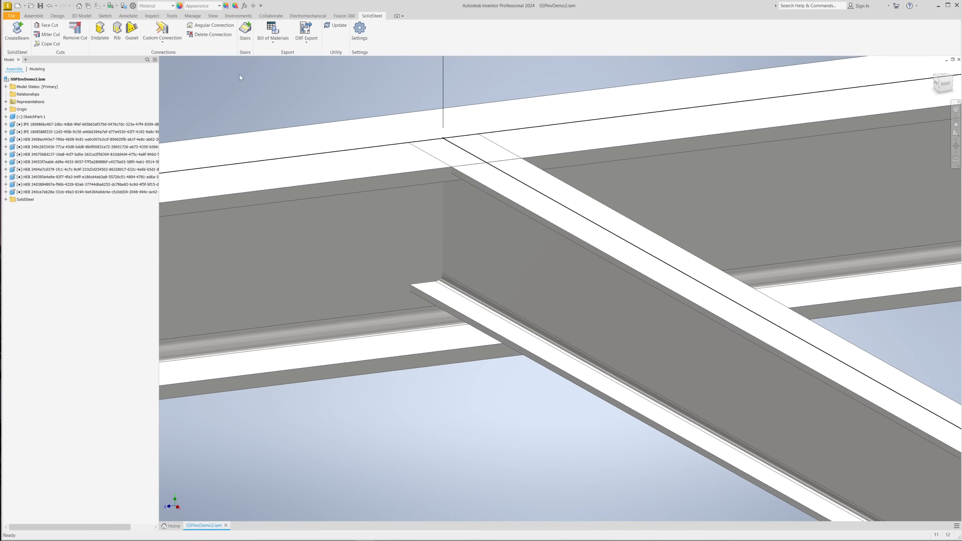
left_click(100, 29)
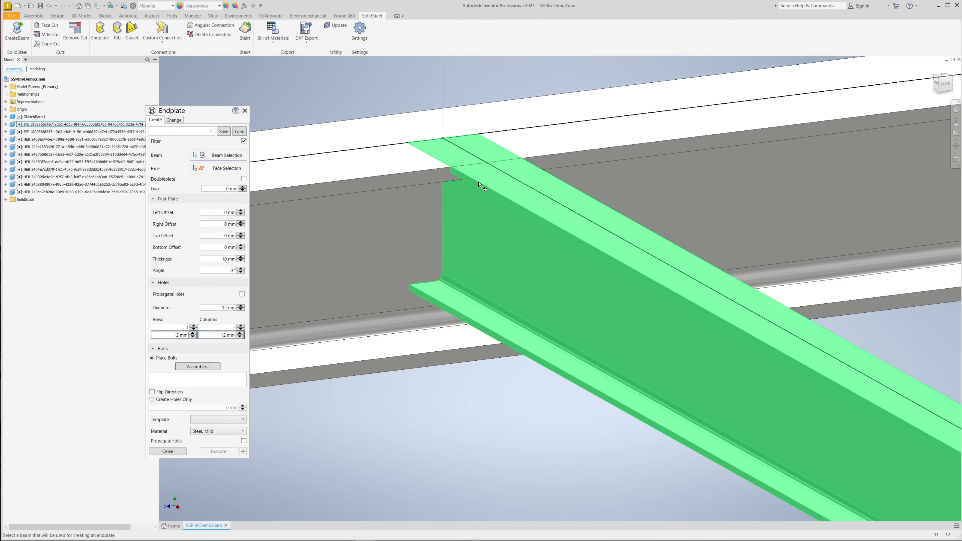
left_click(478, 185)
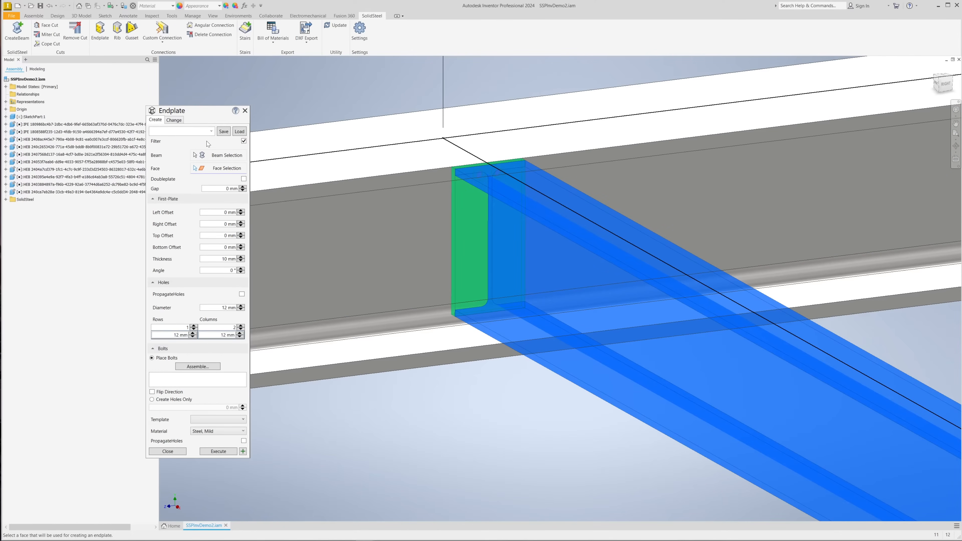
left_click(210, 133)
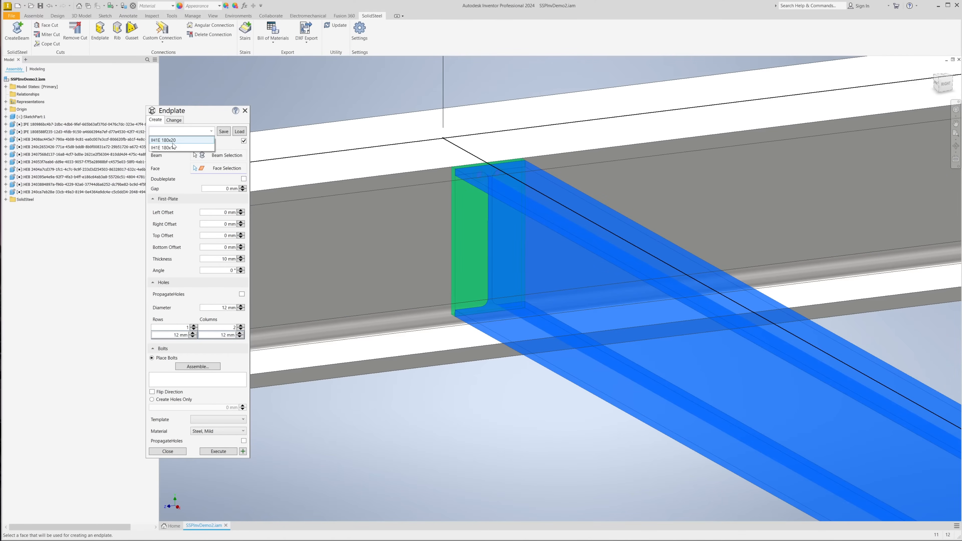
left_click(179, 140)
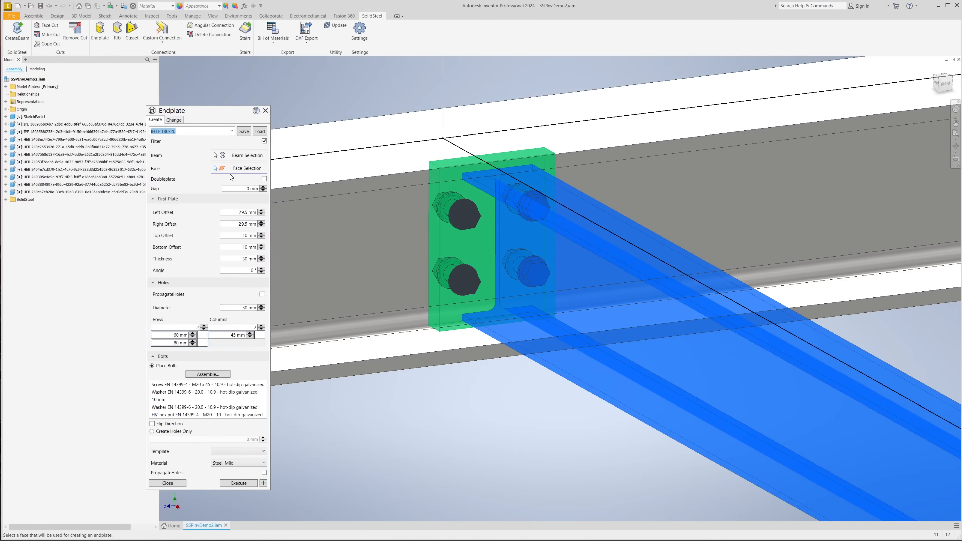
- Make the crossbeam endplate a double plate with a 70 mm bottom offset and create the connection
left_click(263, 179)
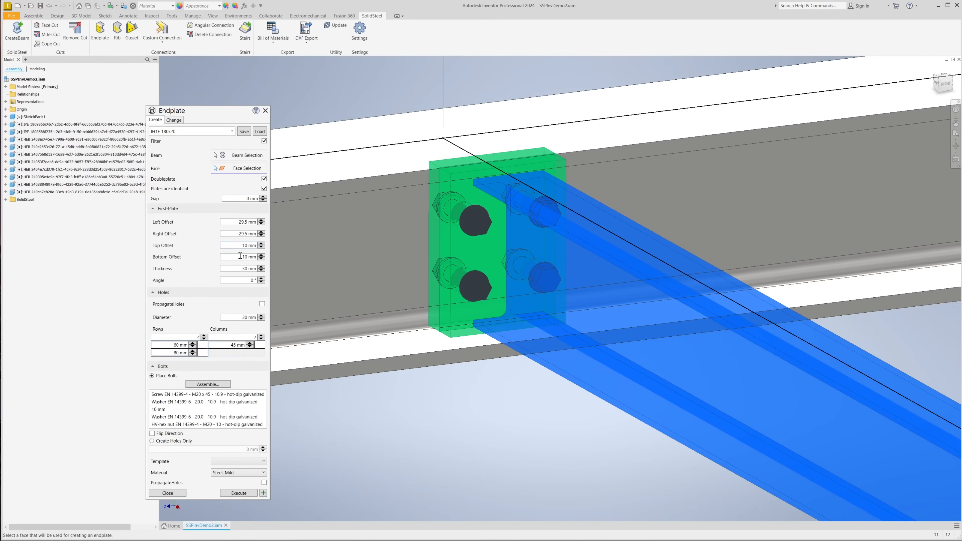
left_click(241, 257)
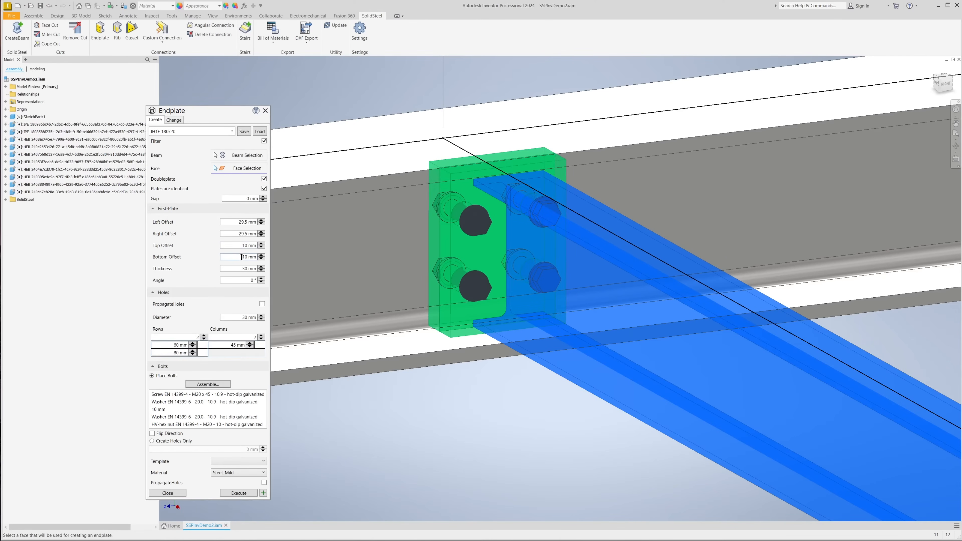
left_click(261, 259)
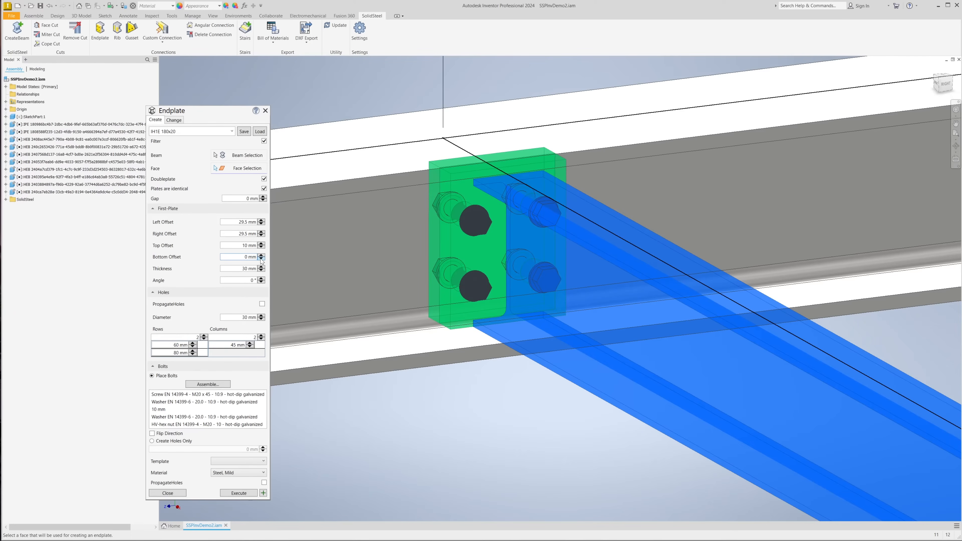
type("7")
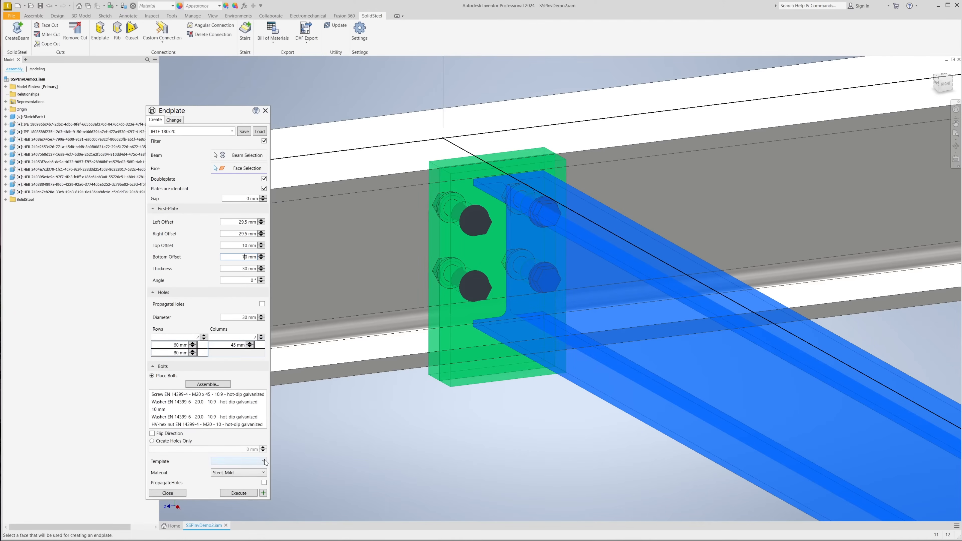
left_click(245, 493)
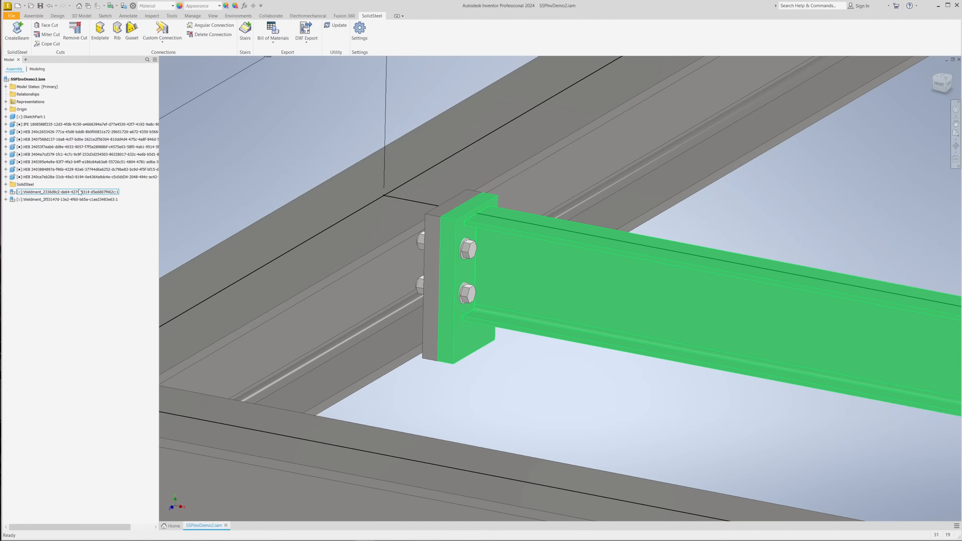
- Set up a gusset between the second crossbeam's web and the main beam's web, with 125 mm cut distance and 175 mm distance to beam cut edge
left_click(114, 169)
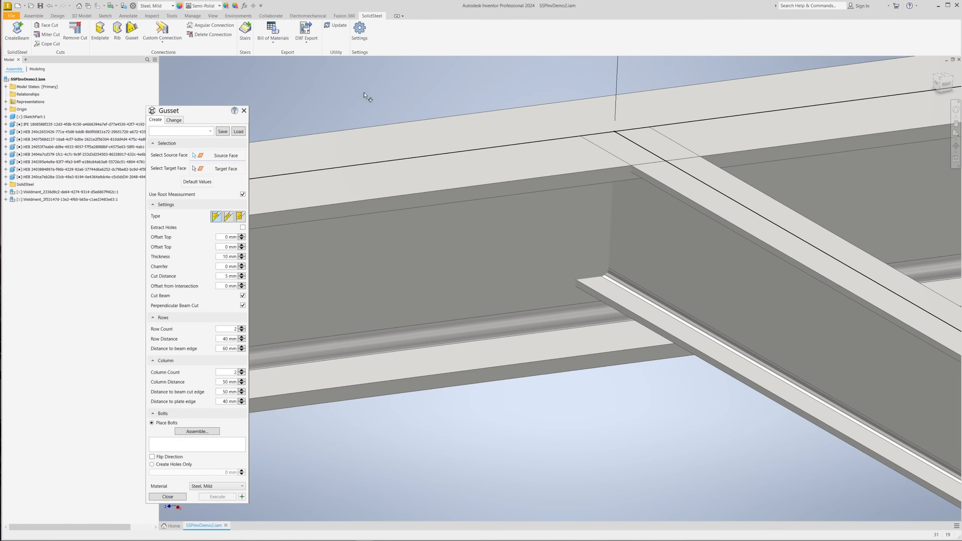
left_click(640, 235)
left_click(588, 230)
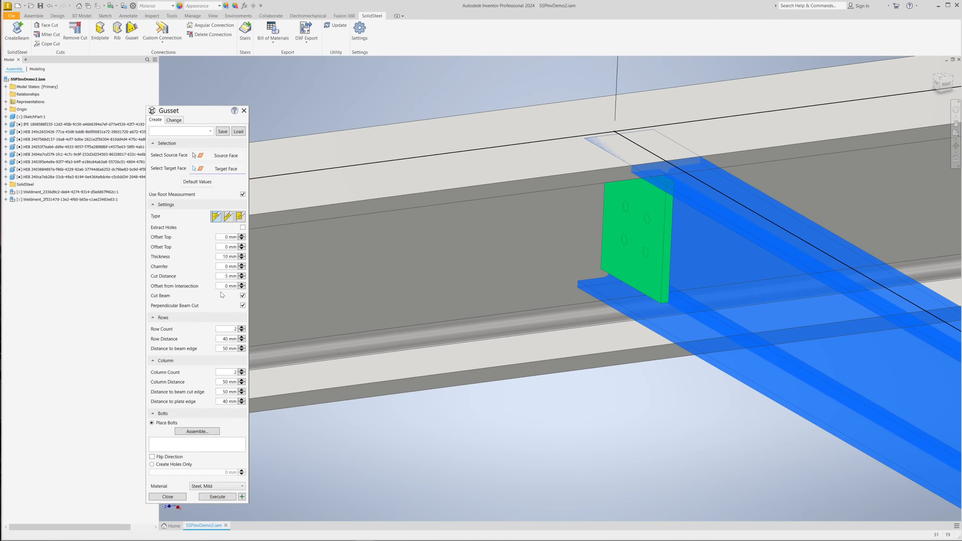
left_click(226, 276)
type("1")
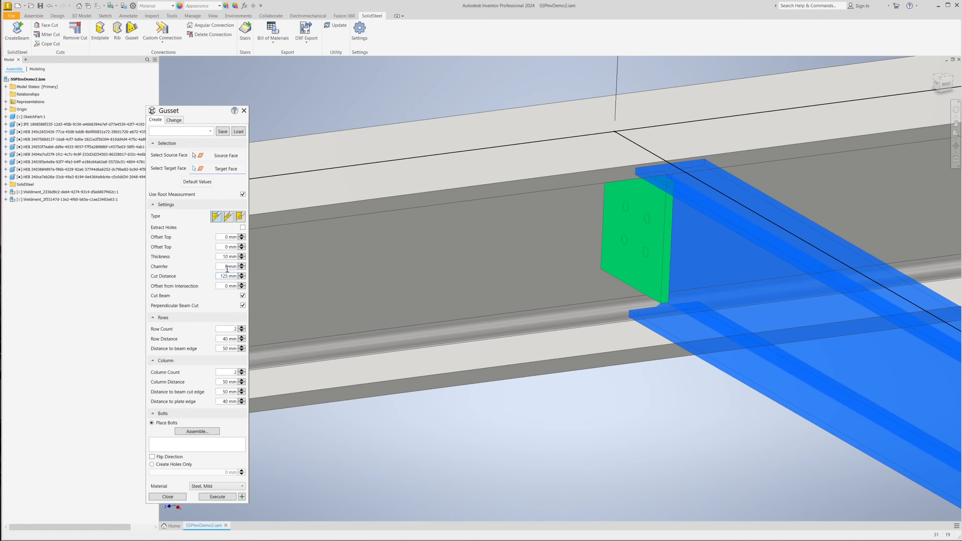
type("2")
key("Tab")
double_click(225, 391)
type("175")
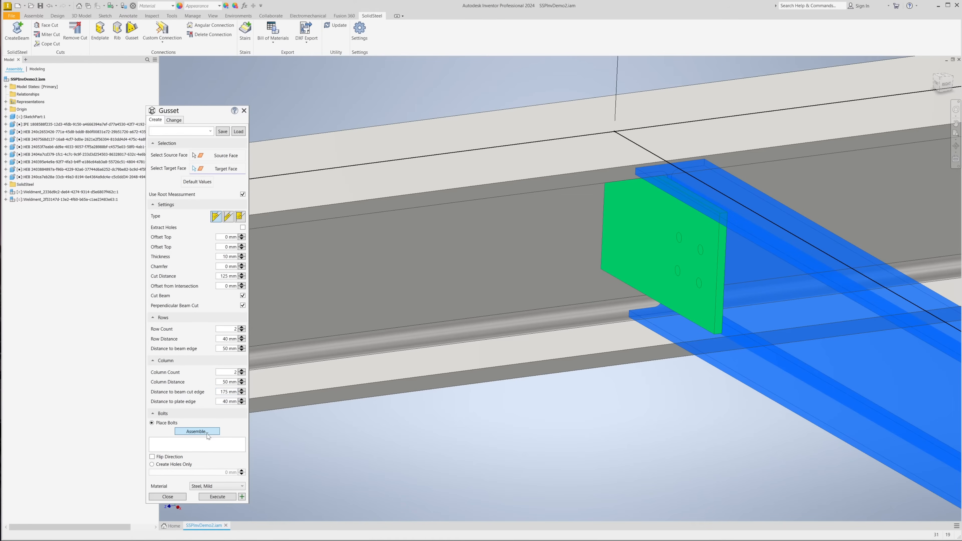
- Assemble EN 14399-4 M20 bolts with default mountings for the gusset and create the connection
left_click(197, 431)
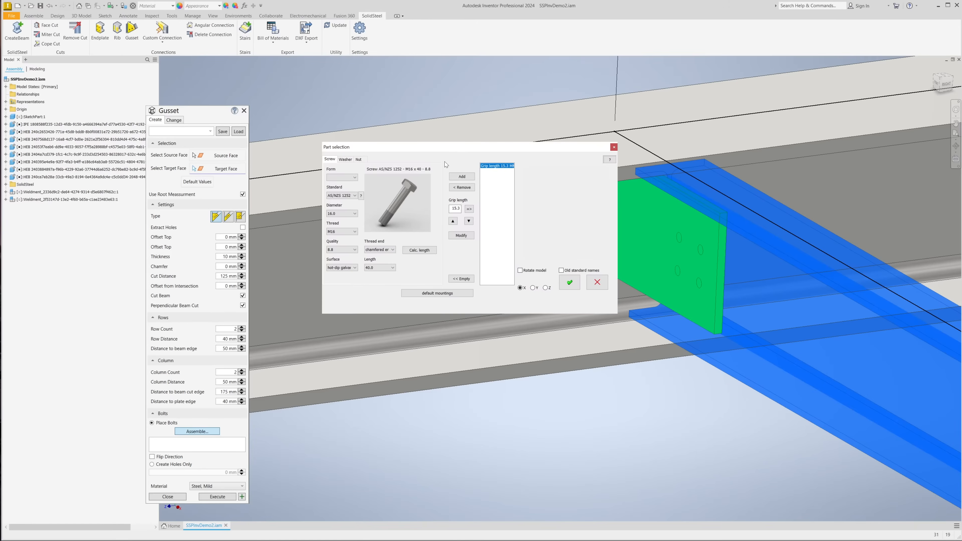
left_click(338, 196)
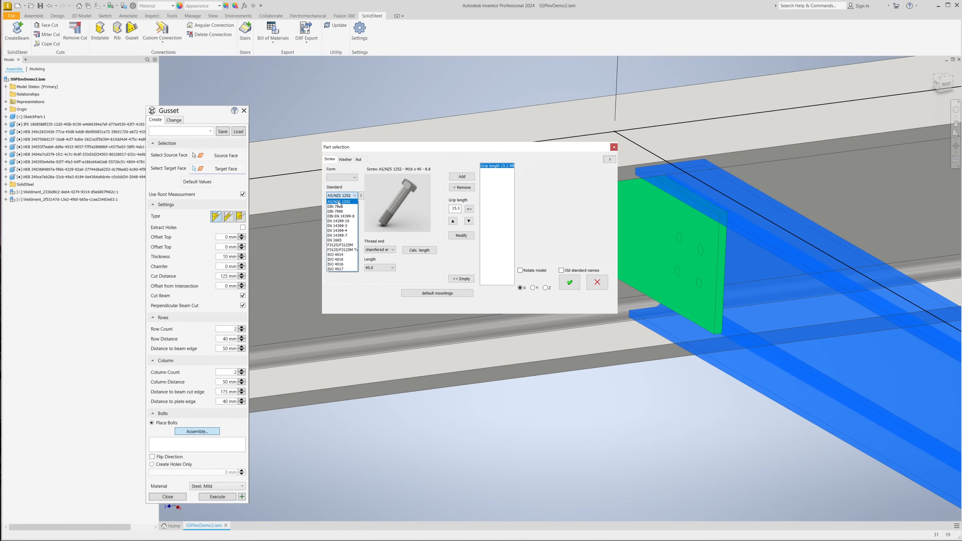
left_click(341, 231)
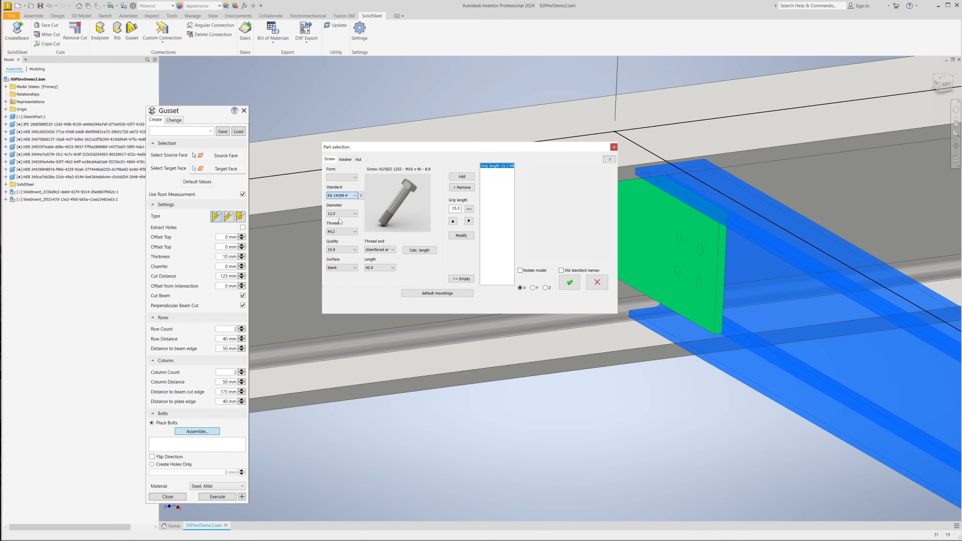
left_click(341, 214)
left_click(333, 229)
left_click(454, 178)
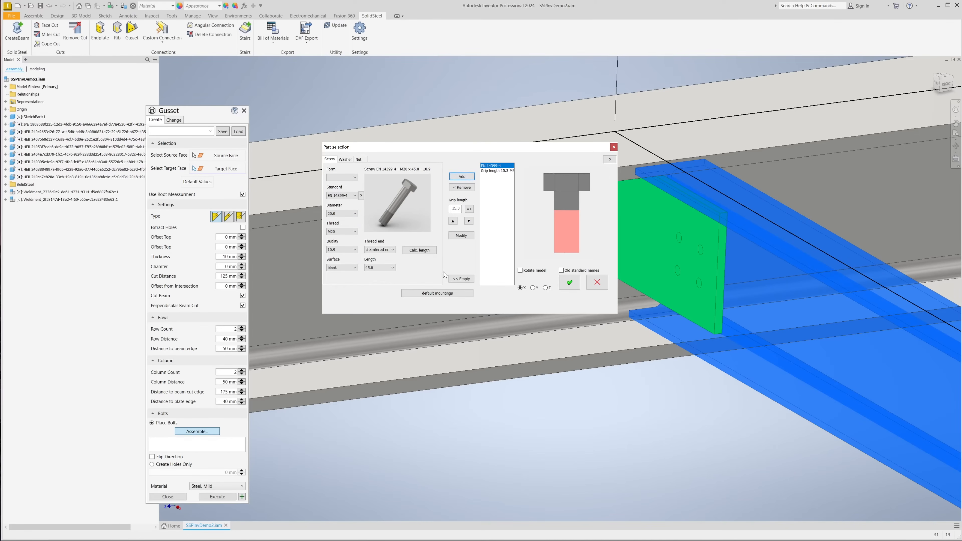
left_click(436, 292)
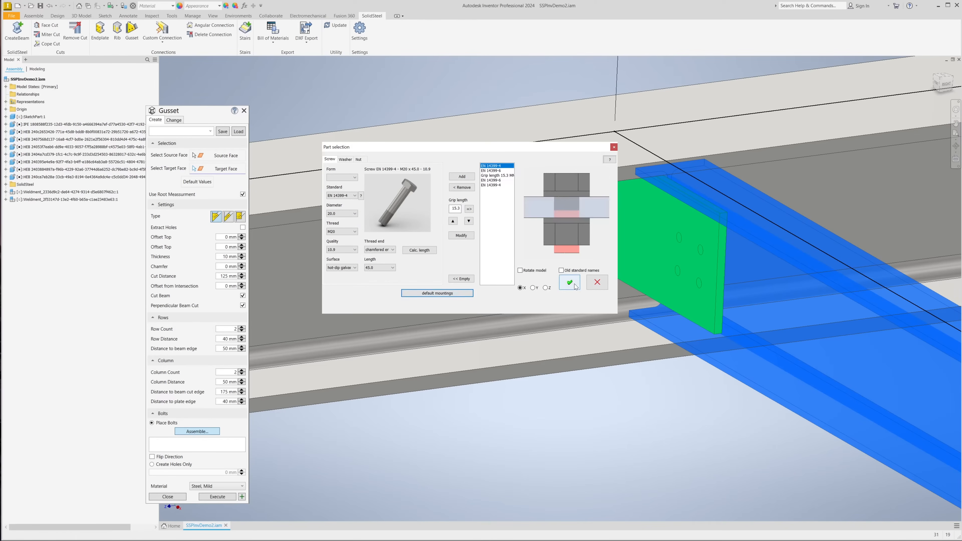
left_click(573, 284)
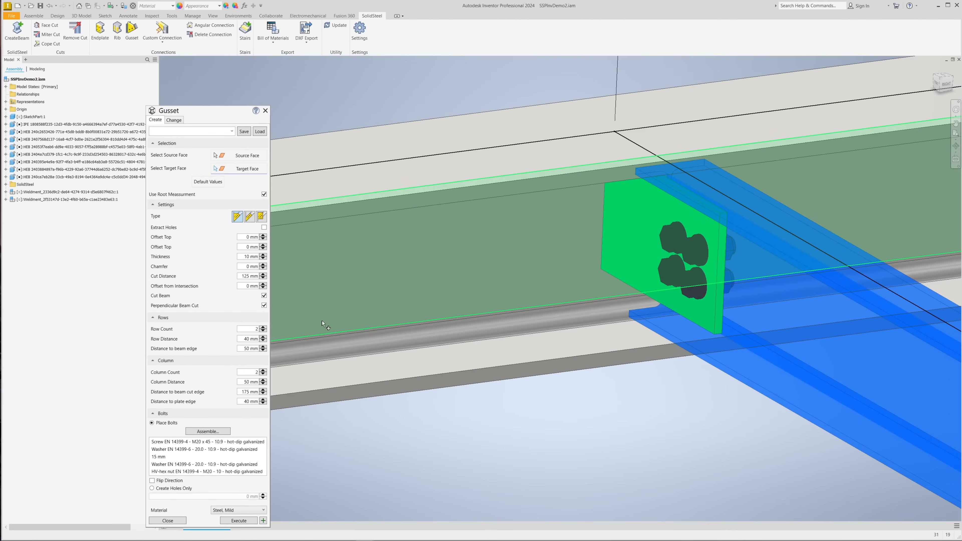
left_click(238, 521)
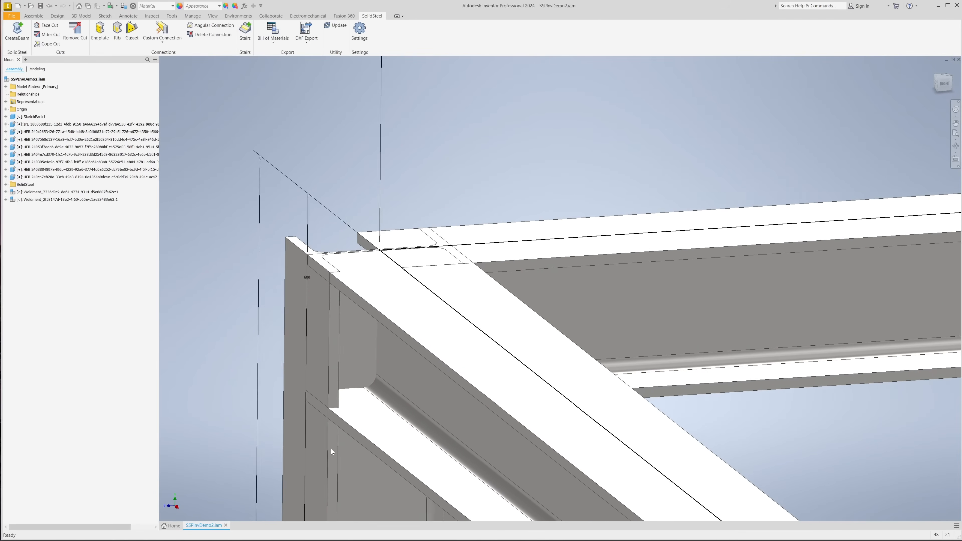
- Create a double endplate between the HEB beam and the corner column using the saved preset IH1B 240x27
left_click(100, 32)
left_click(358, 275)
left_click(328, 302)
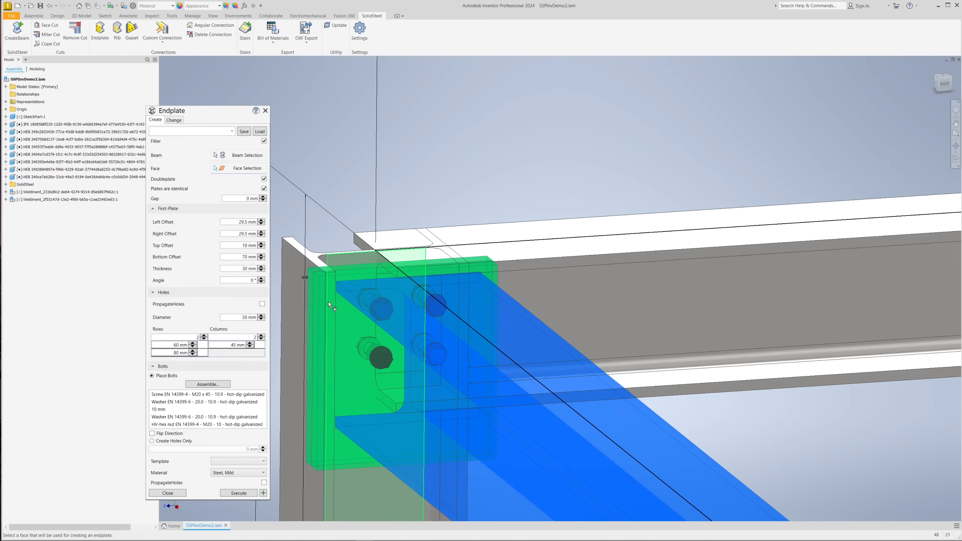
left_click(231, 131)
left_click(182, 140)
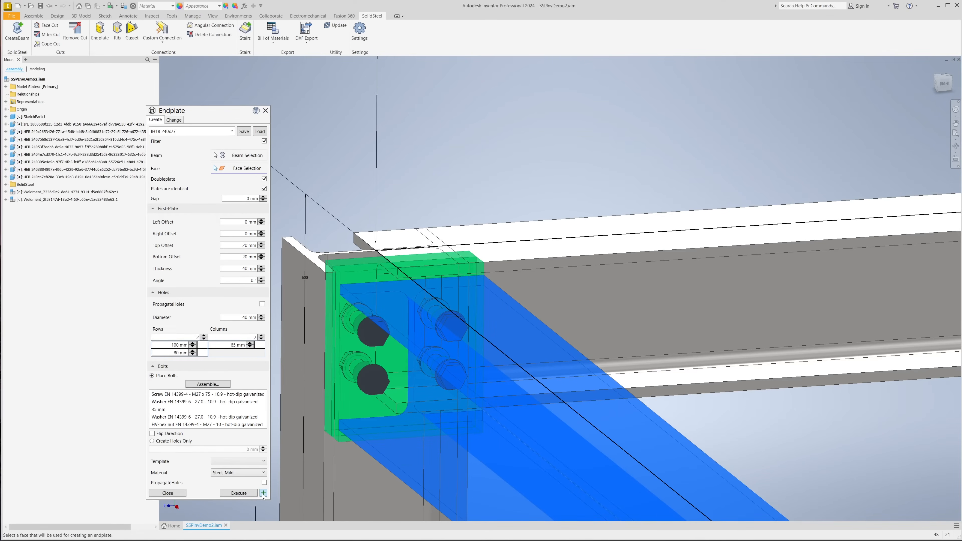
left_click(264, 492)
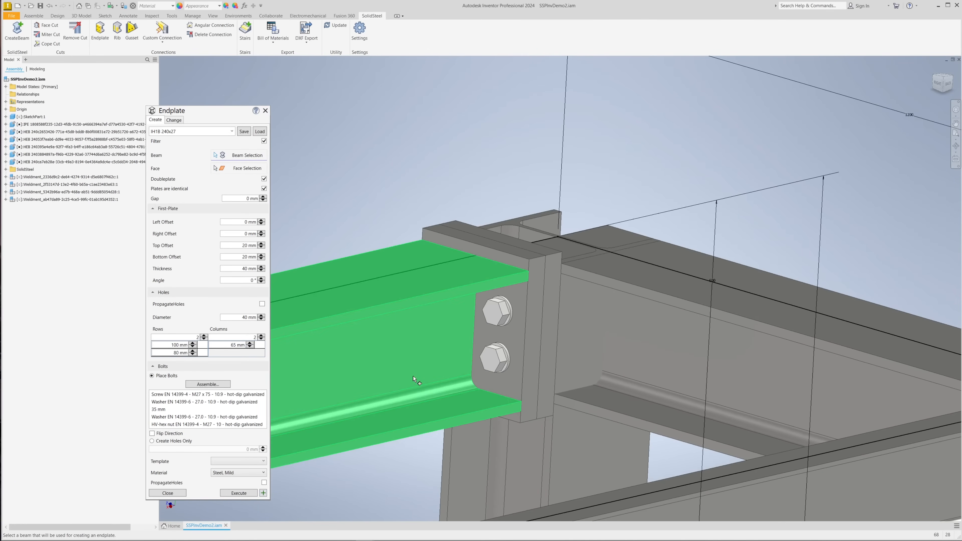
- Create a single endplate joining the other beam to the same corner column, with double plate off and hole propagation for the bolts on
left_click(413, 380)
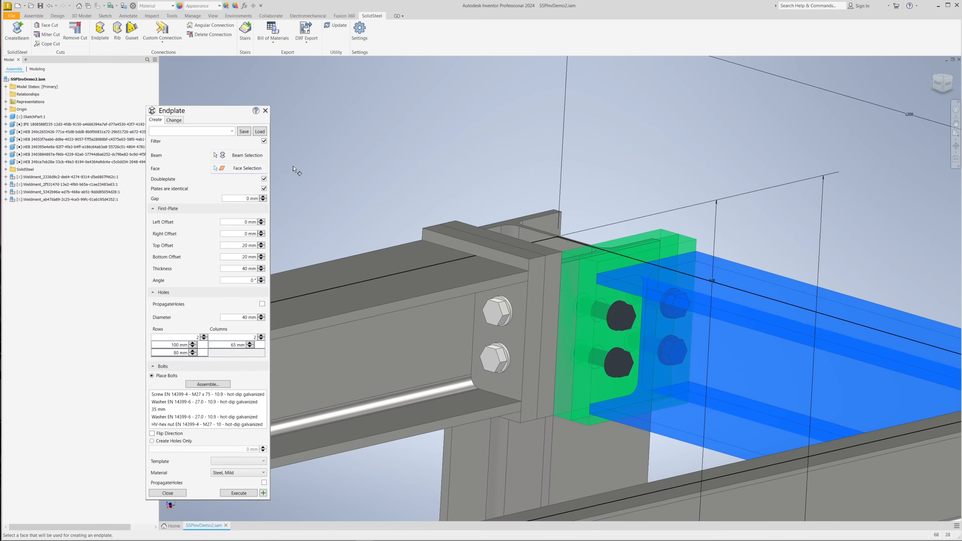
left_click(264, 178)
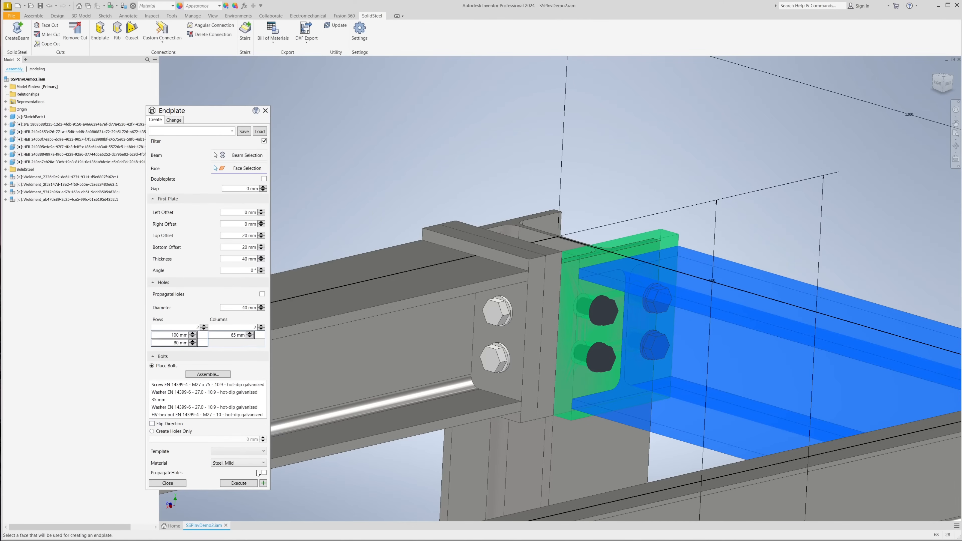
left_click(264, 473)
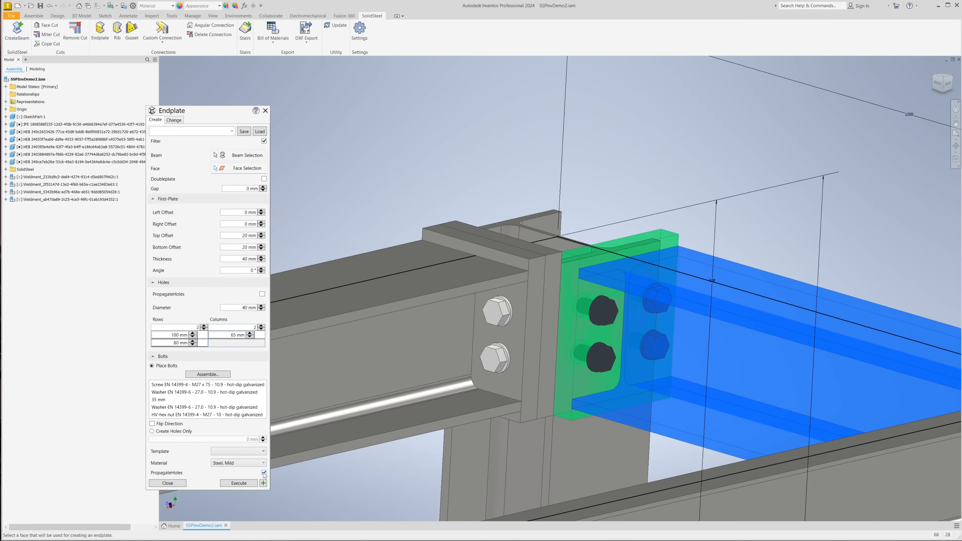
left_click(249, 484)
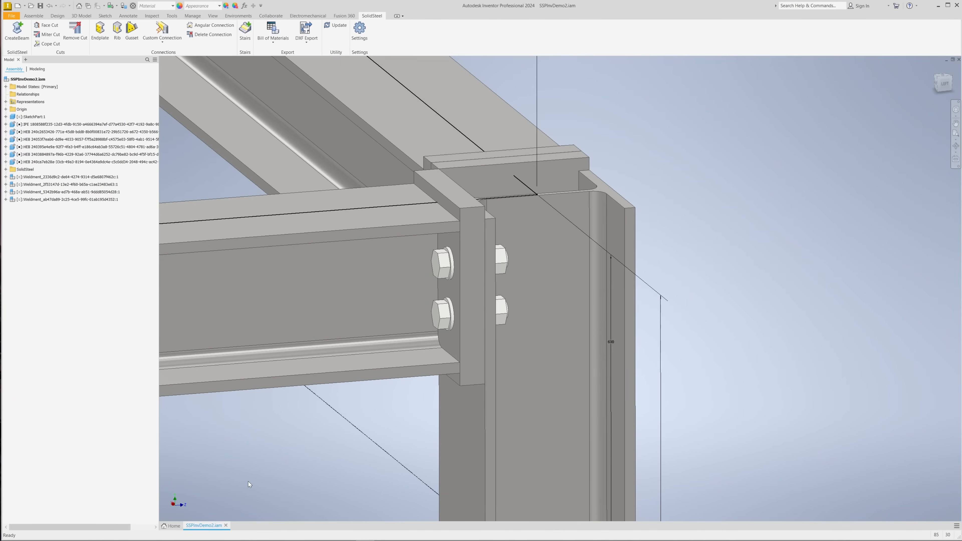
- Add 10 mm ribs at the corner column's top, referenced to the connected beam's upper flange edge with the middle rib offset option
left_click(117, 38)
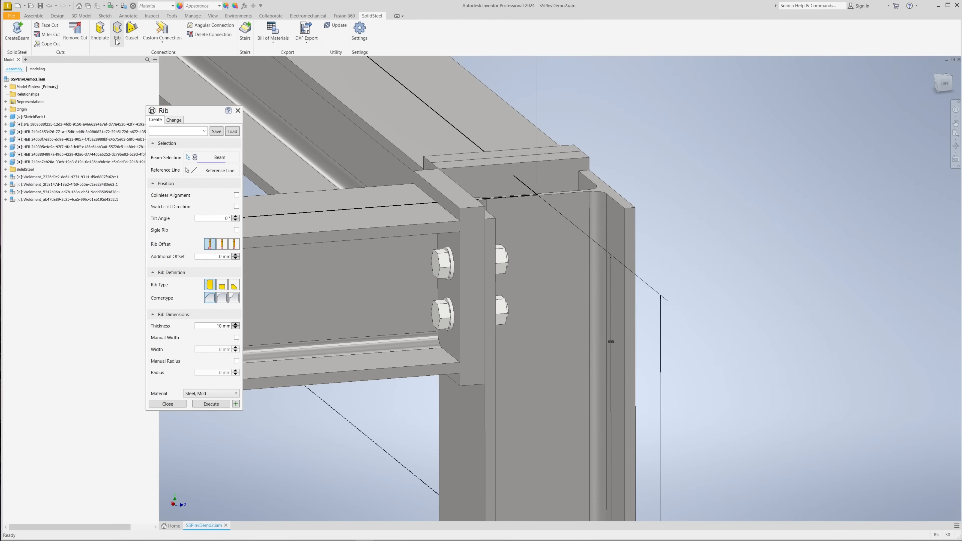
left_click(545, 218)
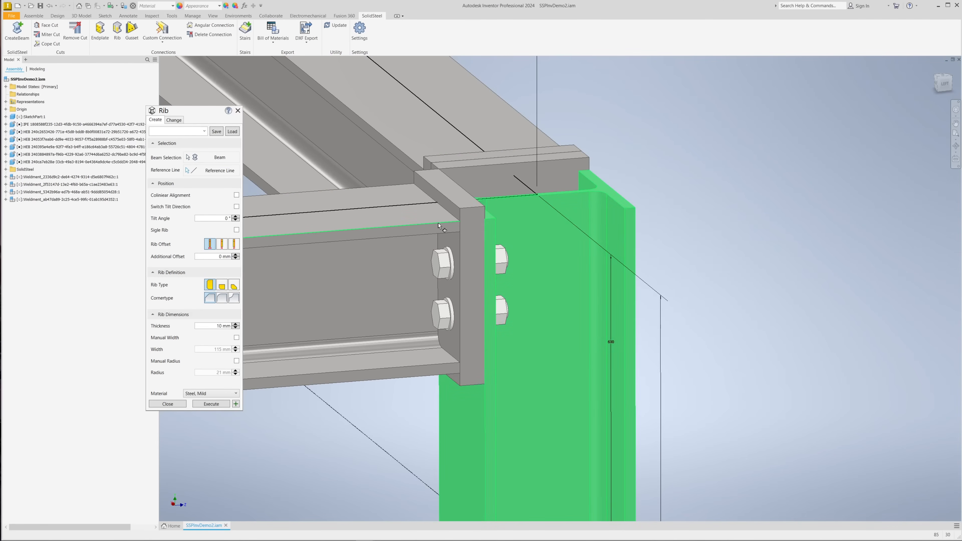
left_click(431, 225)
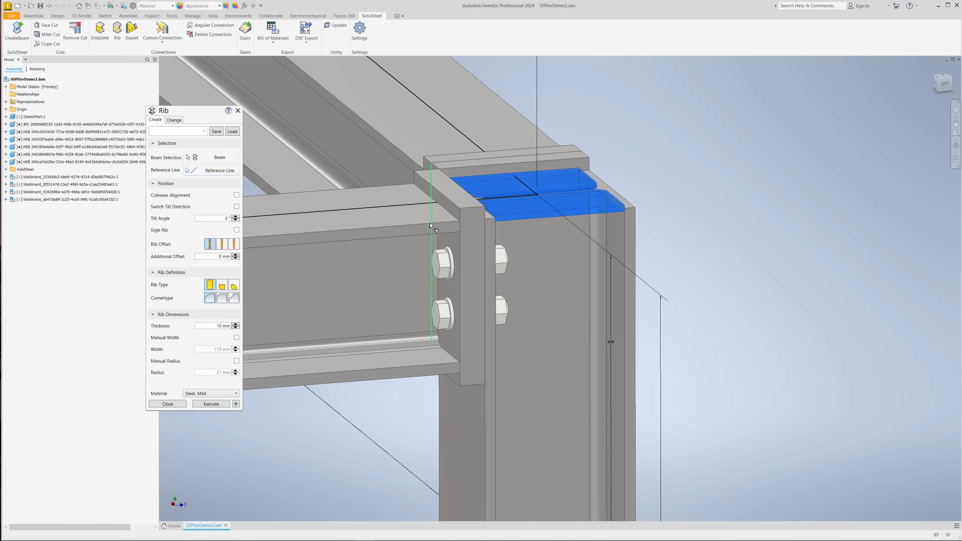
scroll(440, 233, "up", 5)
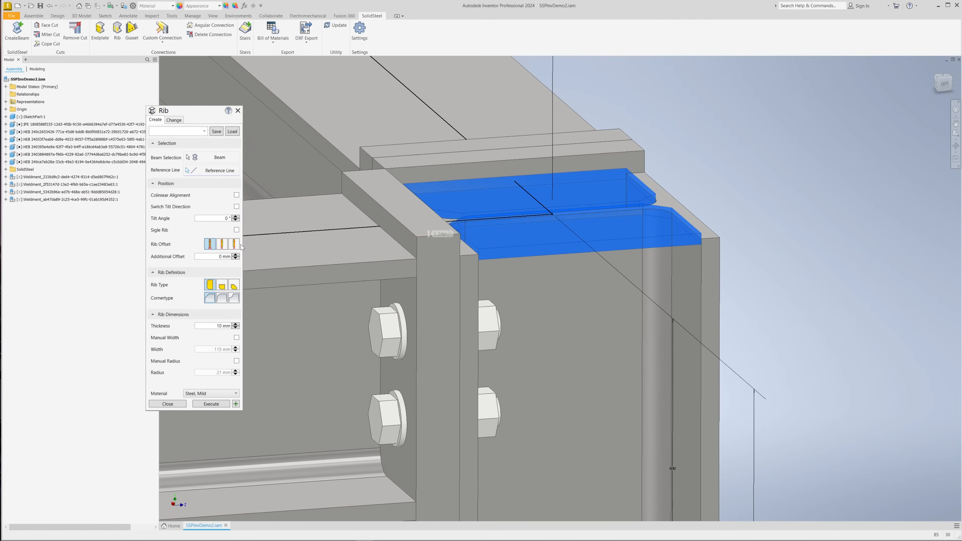
left_click(226, 248)
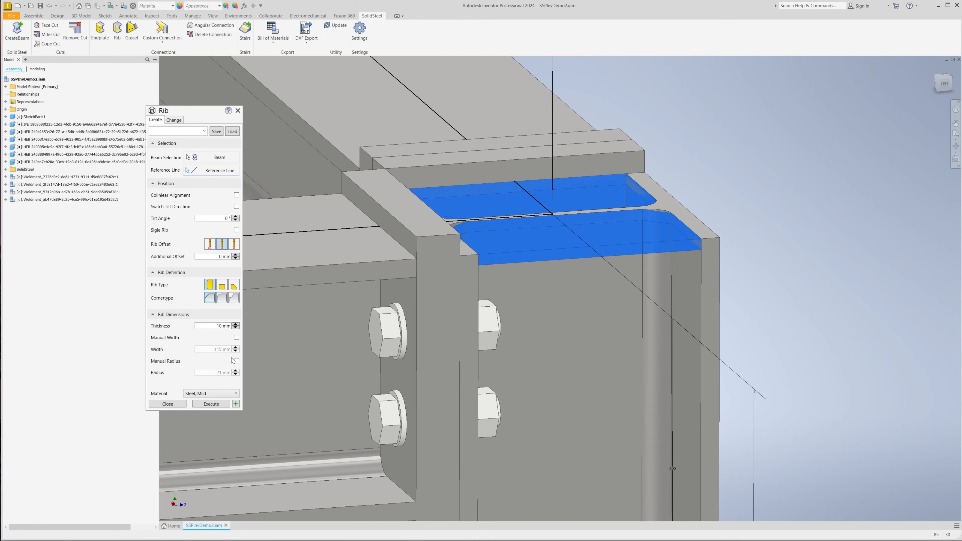
left_click(237, 404)
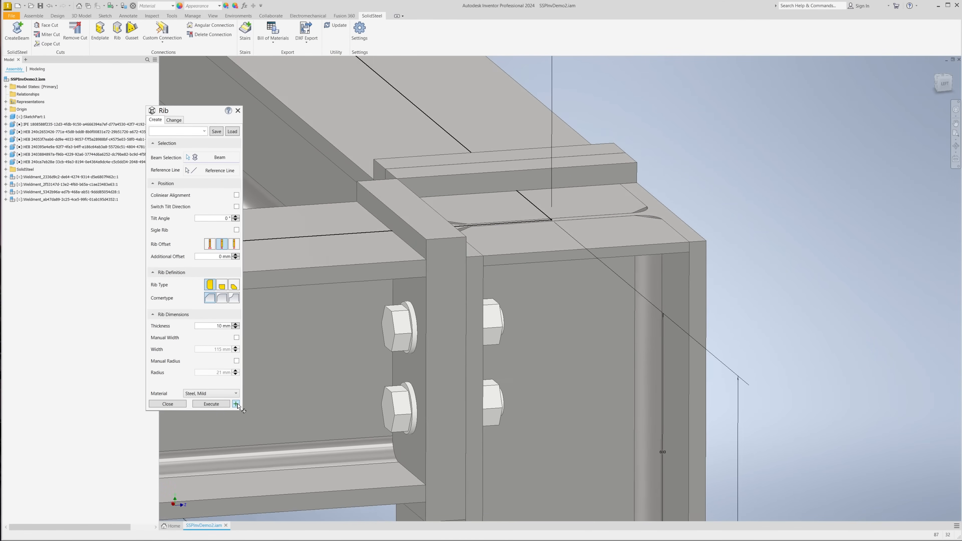
- Add a 10 mm single rib on the corner column's other side, referenced to the connected beam's lower flange edge with the third rib offset option
left_click(512, 428)
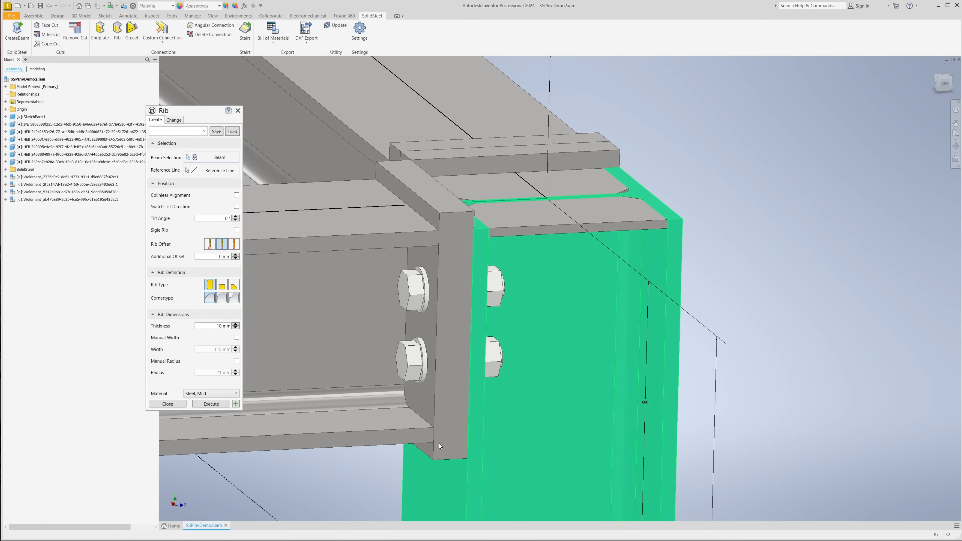
left_click(428, 442)
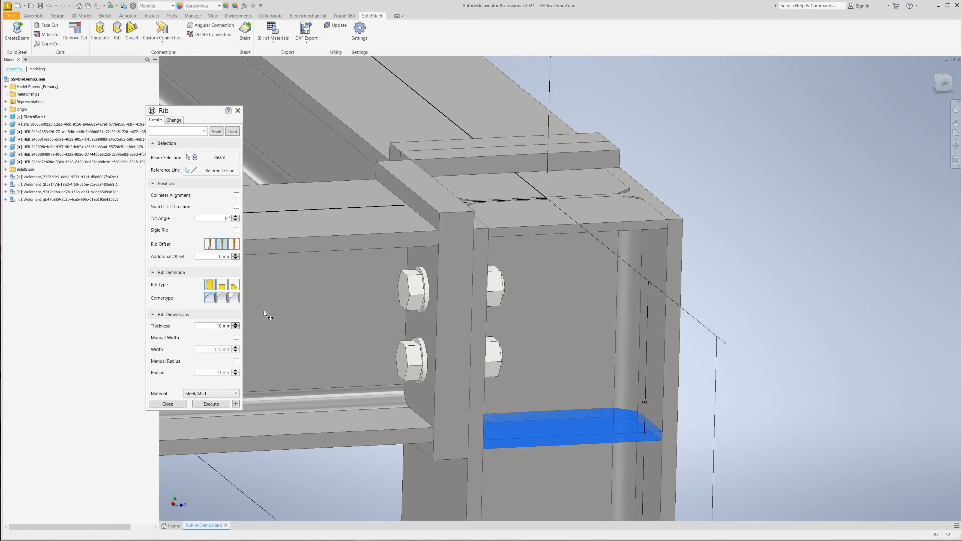
left_click(234, 245)
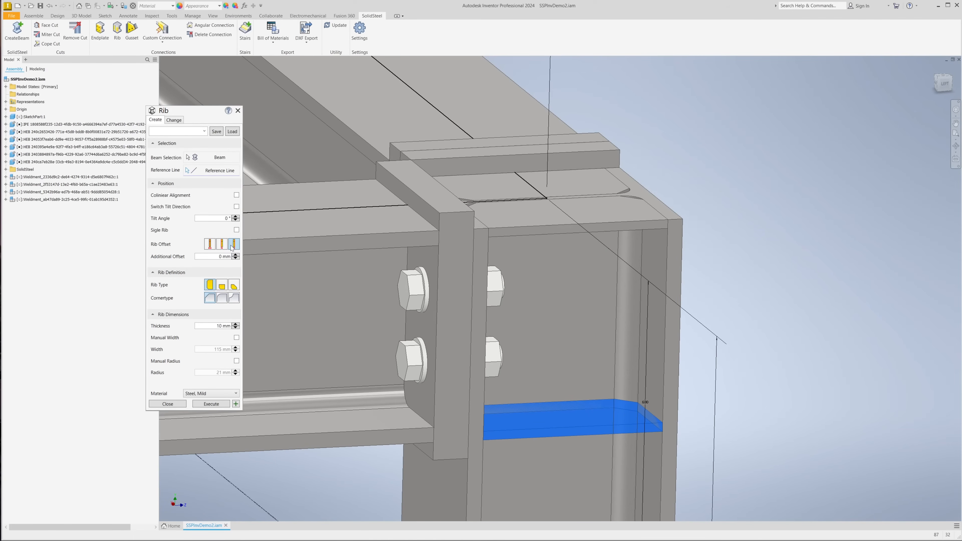
left_click(237, 230)
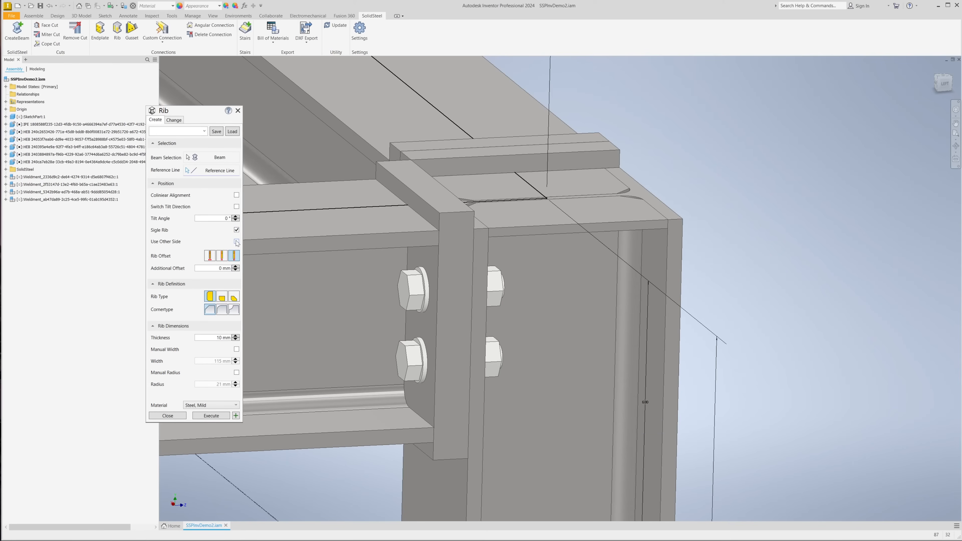
left_click(237, 242)
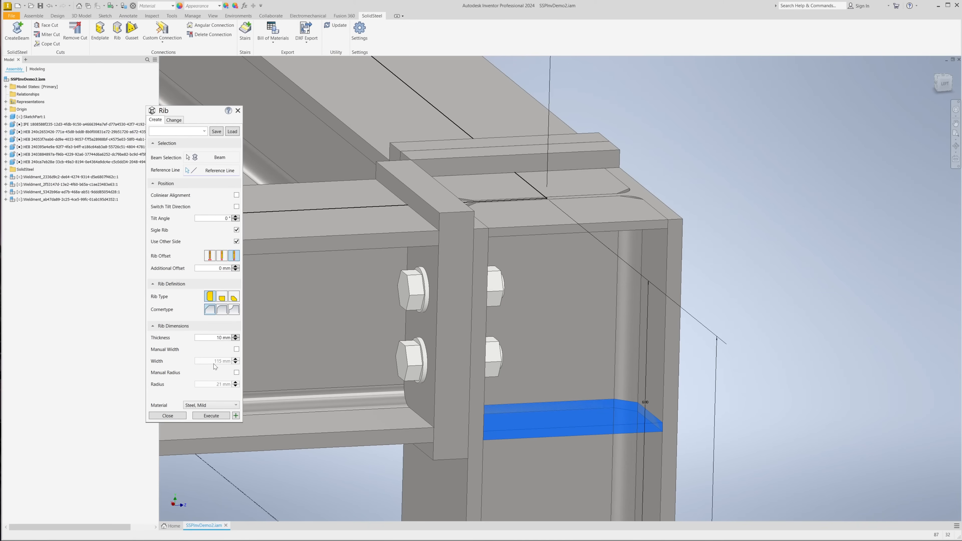
left_click(229, 416)
- Delete the bolted gusset connection between the secondary beam and the main beam's web
scroll(719, 147, "down", 5)
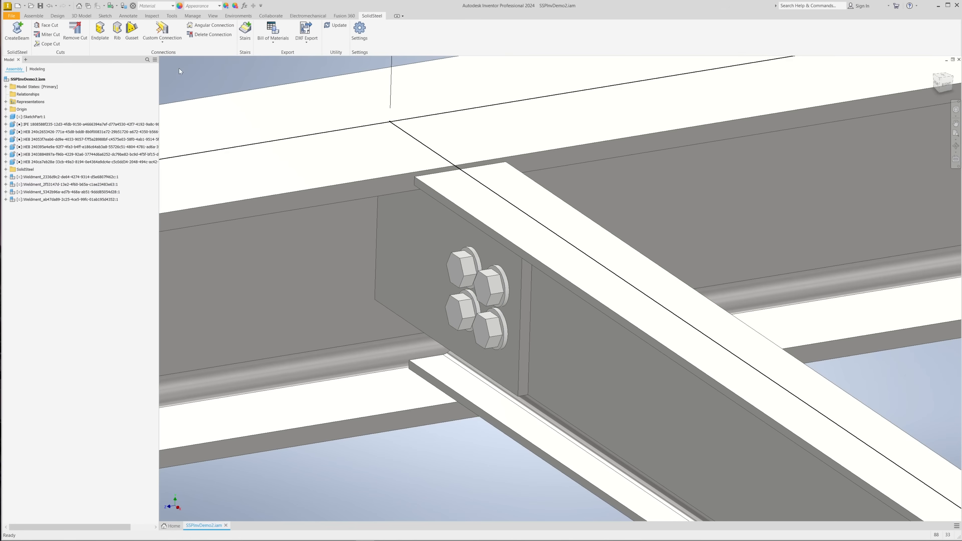
left_click(212, 37)
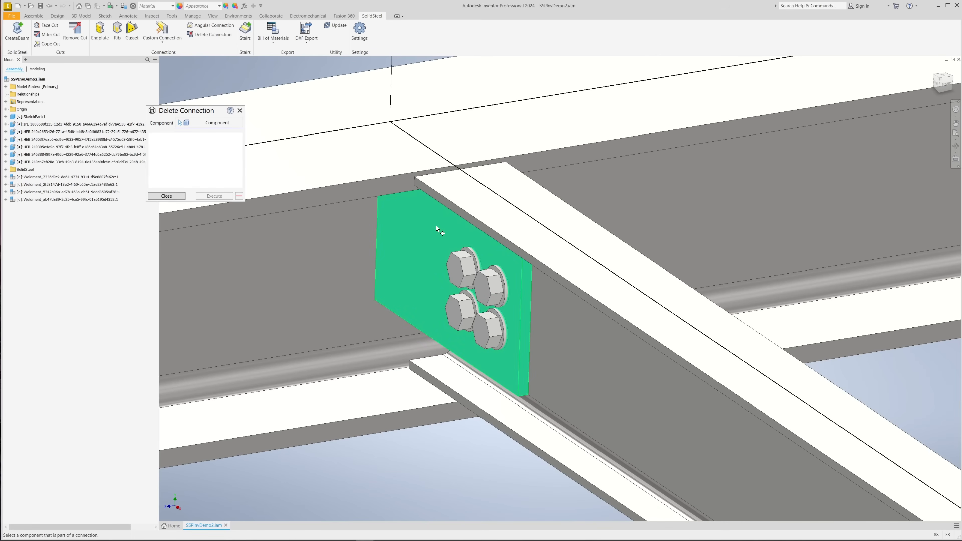
left_click(437, 226)
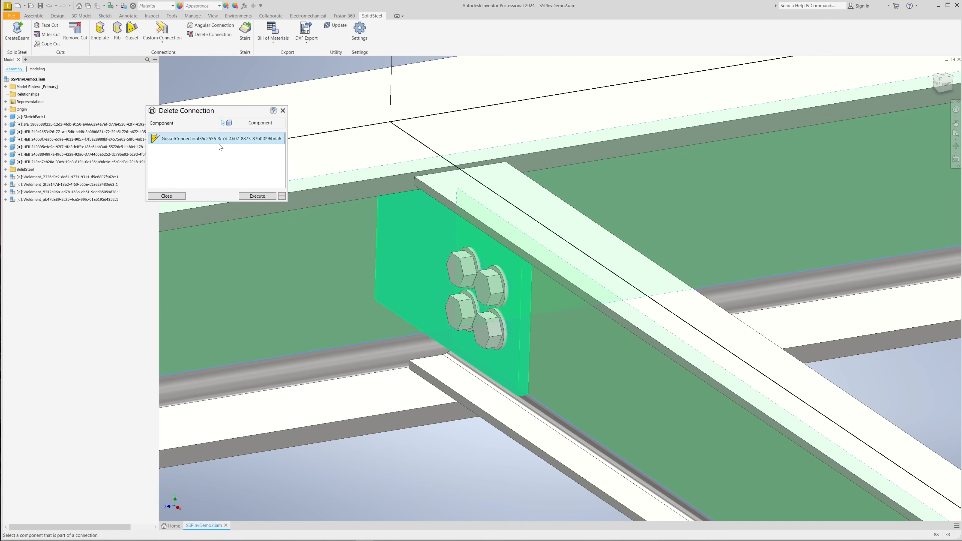
left_click(263, 196)
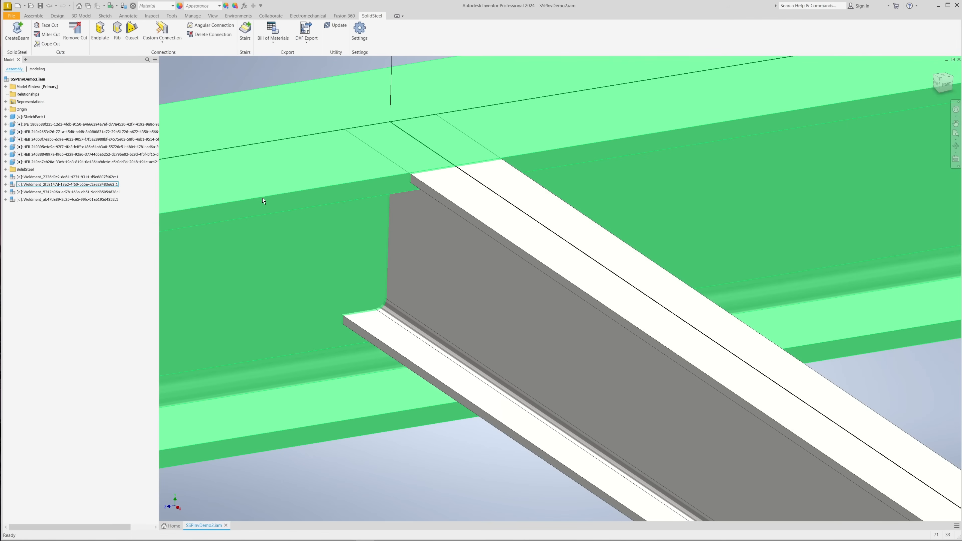